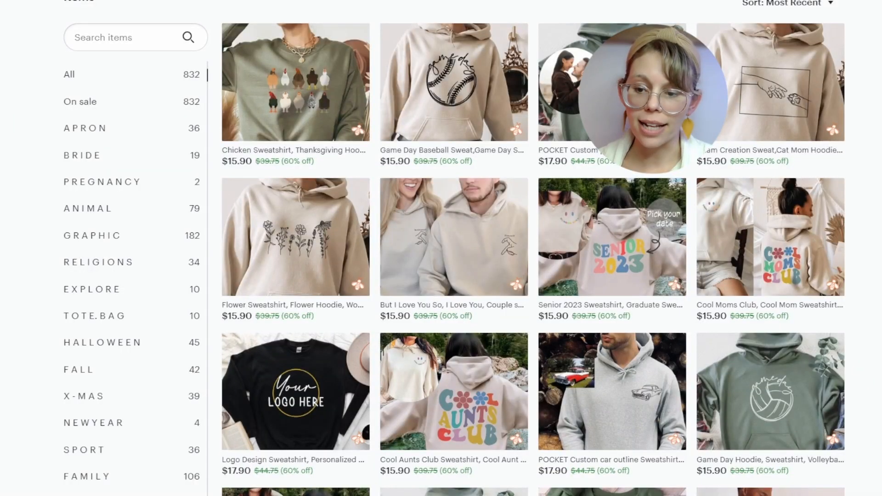
scroll(441, 276, "down", 3)
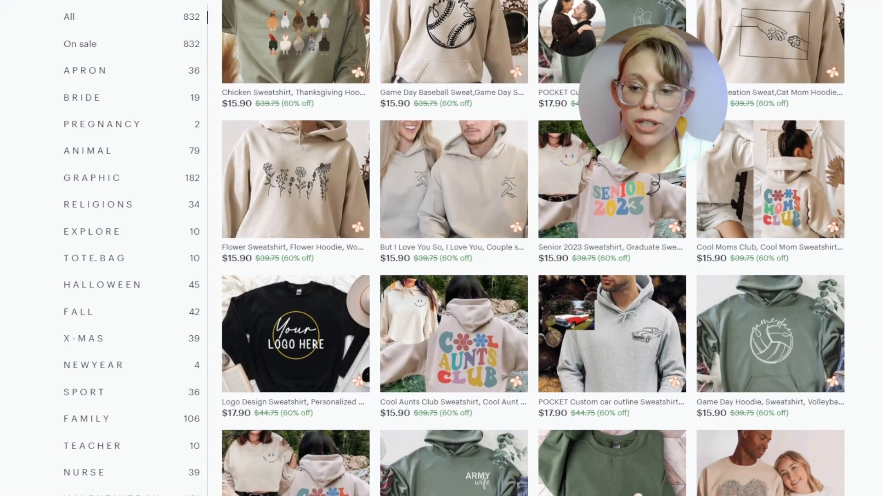
scroll(442, 276, "down", 3)
scroll(441, 276, "down", 2)
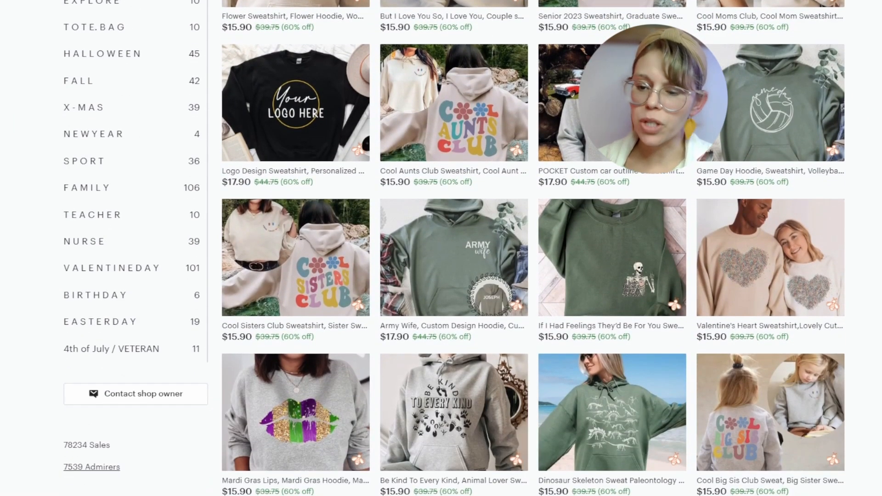
scroll(441, 275, "down", 3)
scroll(441, 275, "down", 3)
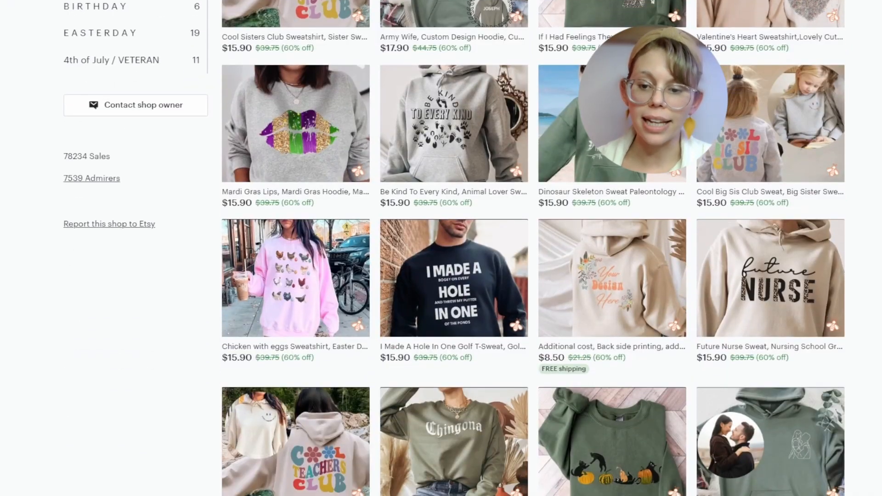
scroll(441, 276, "down", 3)
scroll(442, 277, "down", 3)
scroll(441, 277, "down", 3)
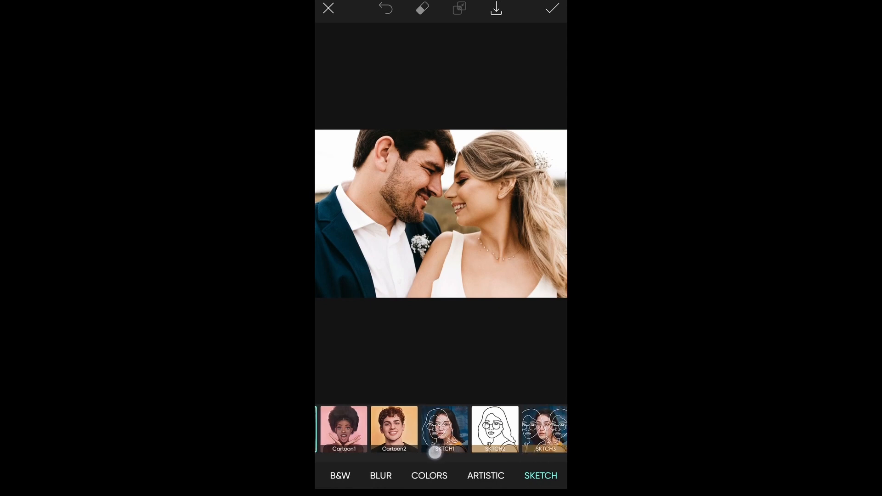
left_click_drag(489, 433, 396, 434)
- Apply the SKTCH2 sketch effect, then drag the line drawing onto the sweatshirt's chest in Canva
left_click(455, 434)
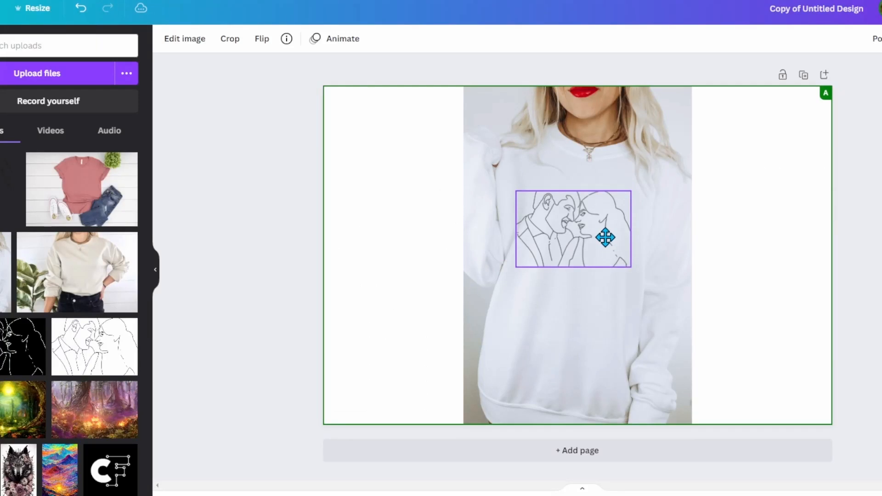
left_click_drag(603, 237, 606, 228)
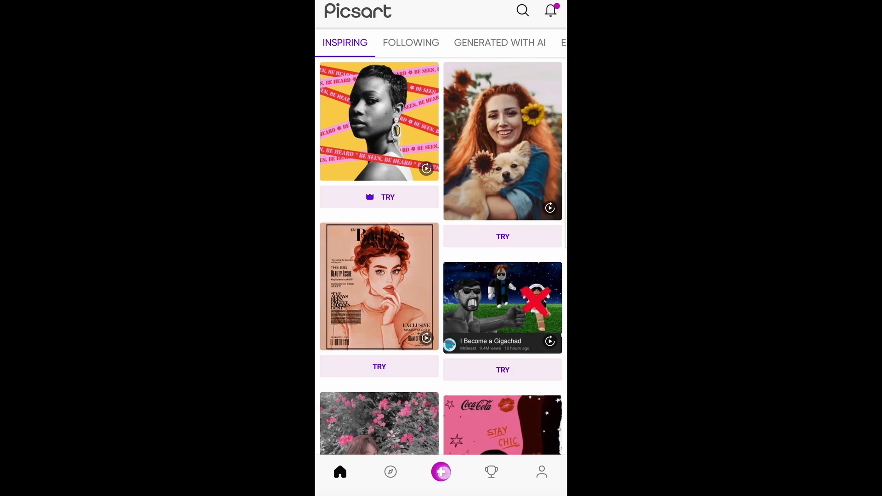
- Start a new edit with the wedding photo and apply the SKTCH2 effect from the Sketch effects
left_click(441, 472)
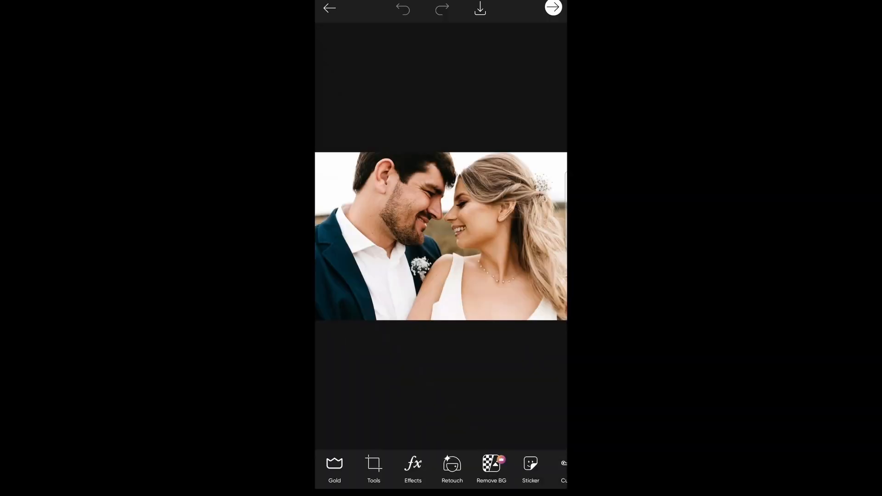
left_click(414, 468)
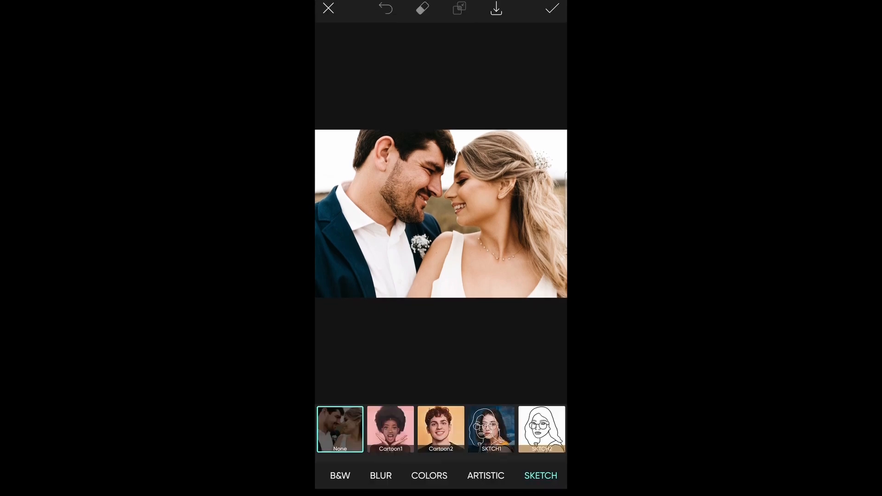
left_click_drag(497, 429, 404, 429)
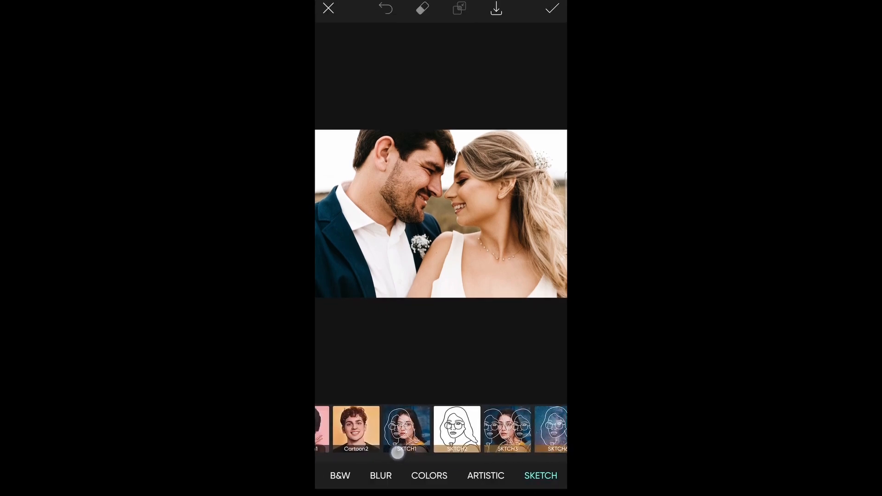
left_click(450, 429)
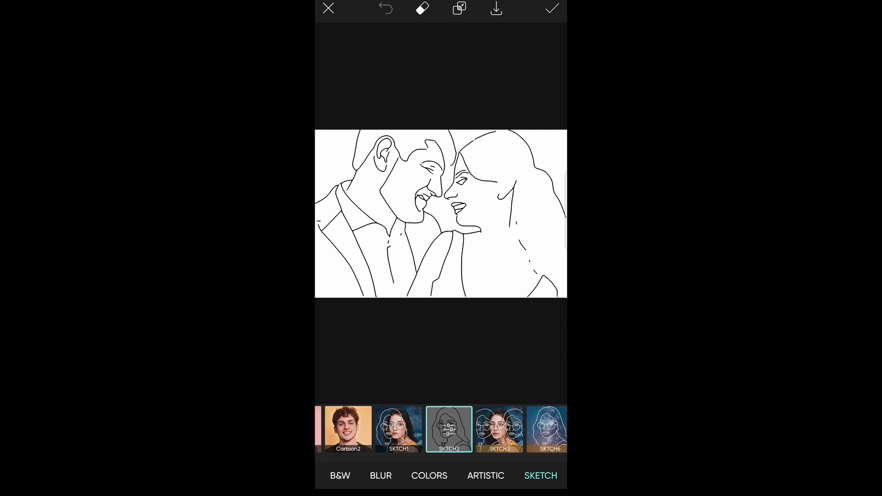
- Thicken the SKTCH2 sketch lines to 22 in the effect's settings
left_click(450, 429)
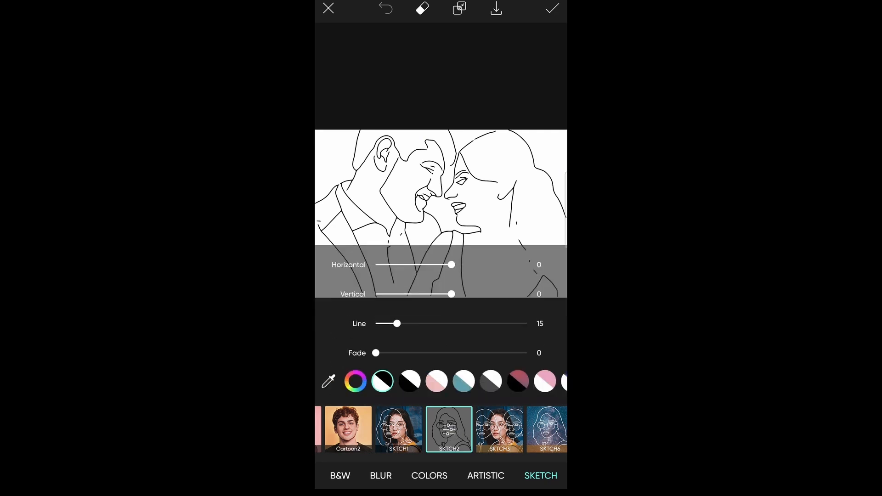
left_click_drag(396, 303, 407, 303)
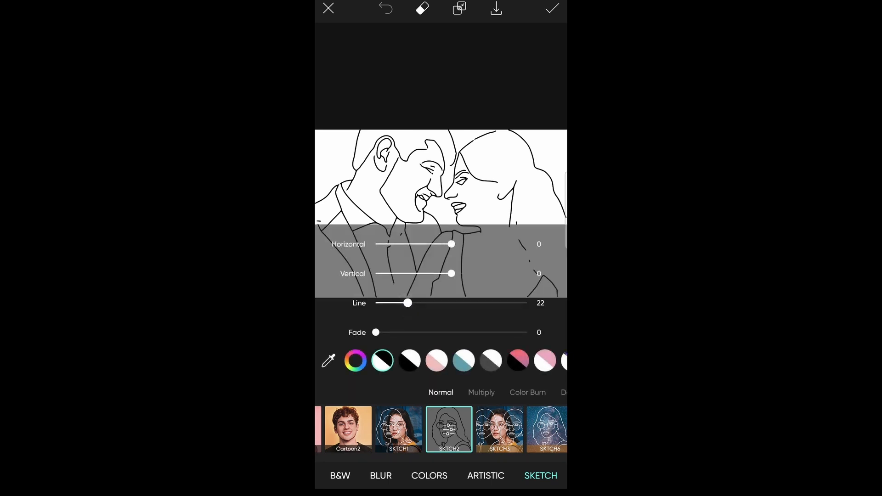
scroll(441, 361, "right", 4)
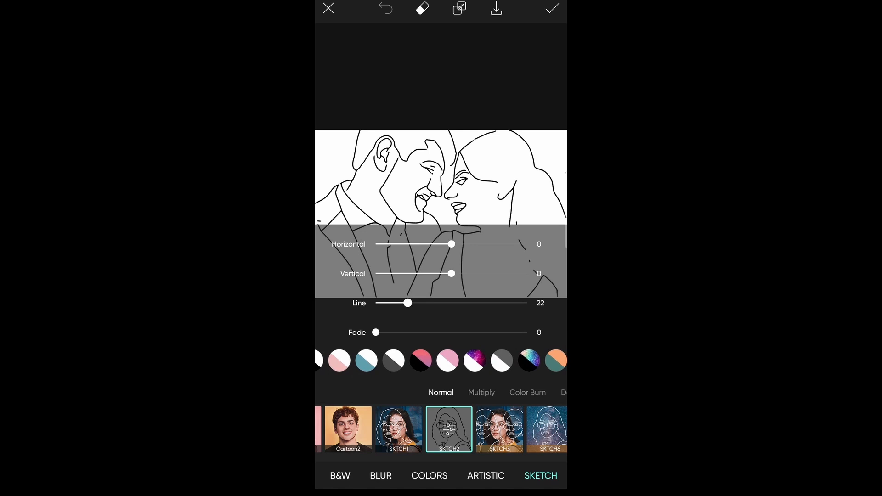
- Try pink, purple gradient, multicolour and grey line colours, keeping black lines on white
left_click(449, 361)
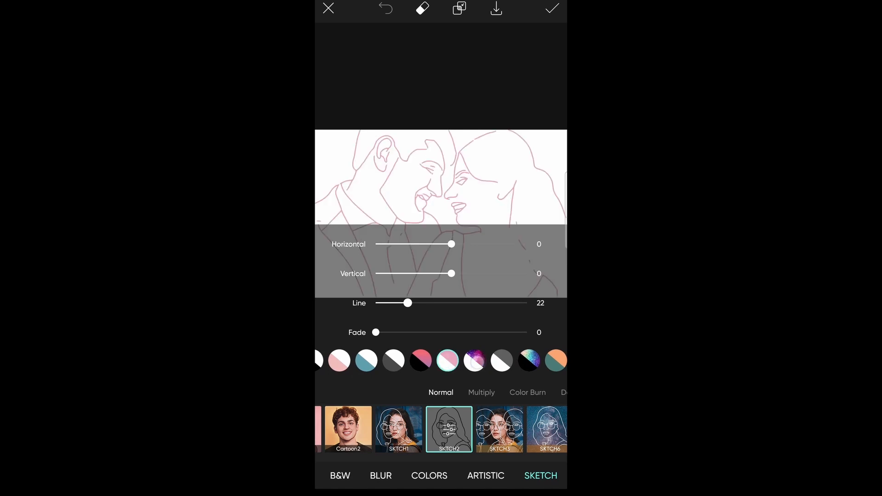
left_click(475, 360)
scroll(442, 361, "right", 2)
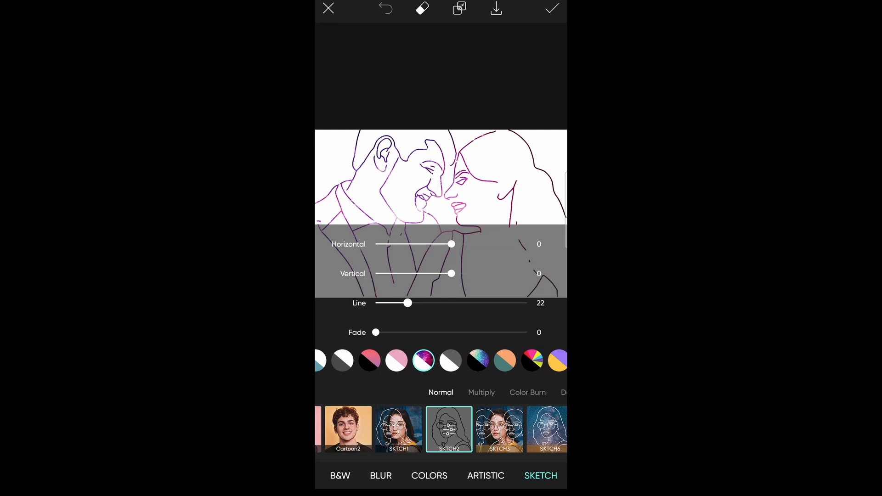
left_click(450, 361)
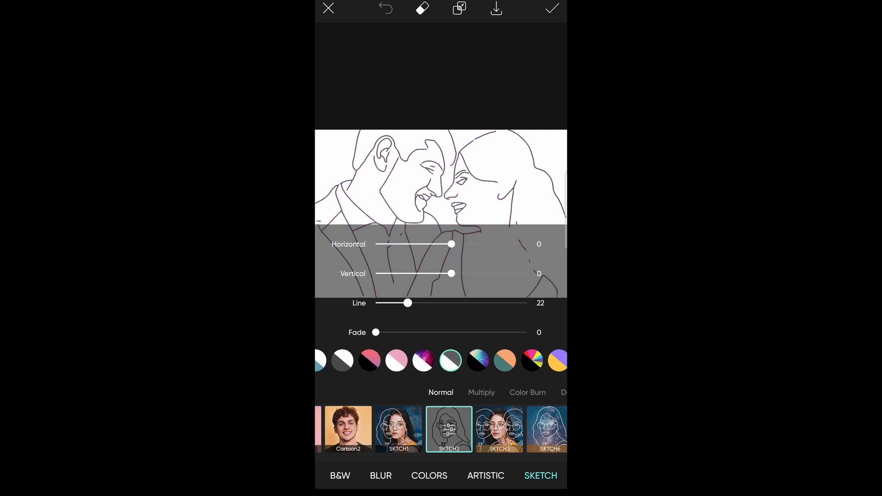
scroll(441, 362, "right", 3)
left_click(449, 361)
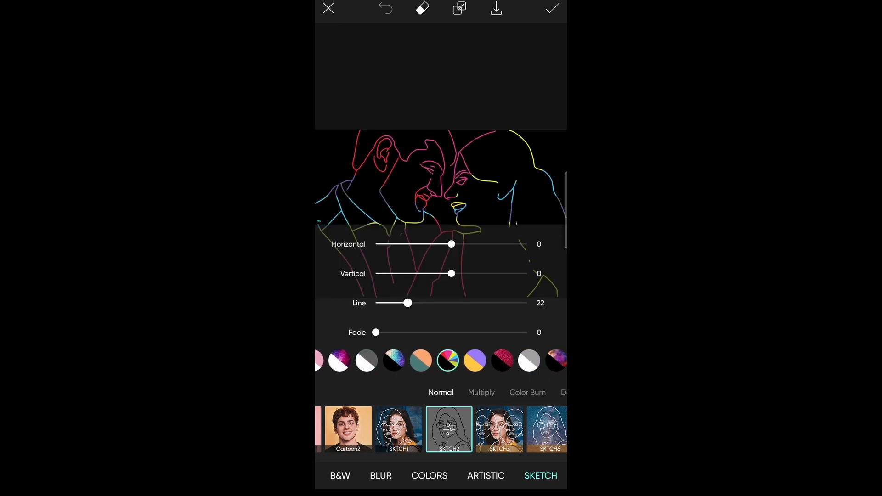
scroll(441, 361, "right", 3)
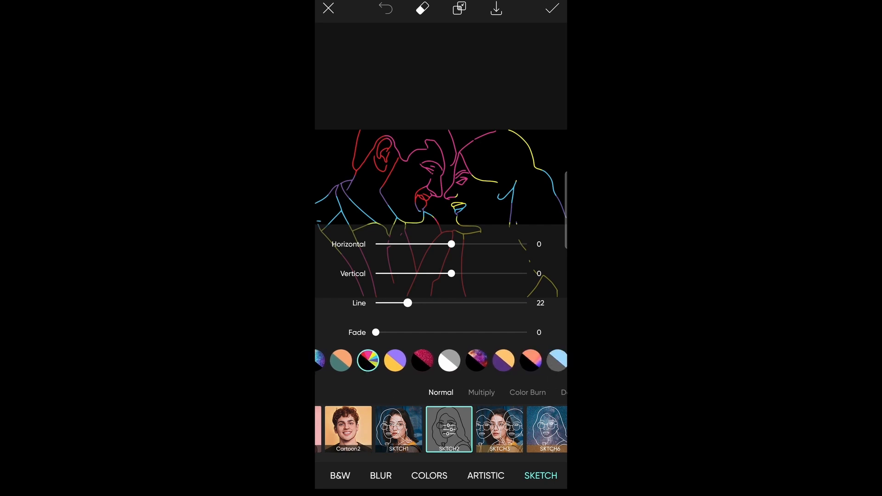
left_click(449, 361)
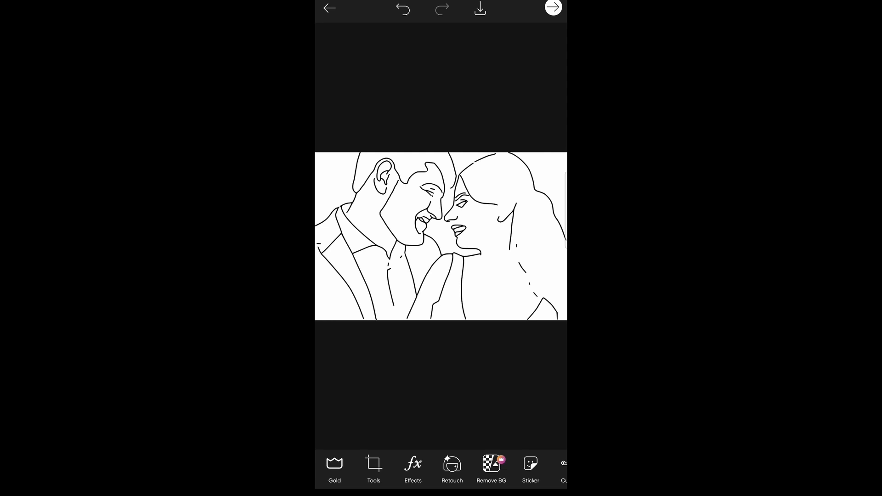
scroll(442, 468, "right", 5)
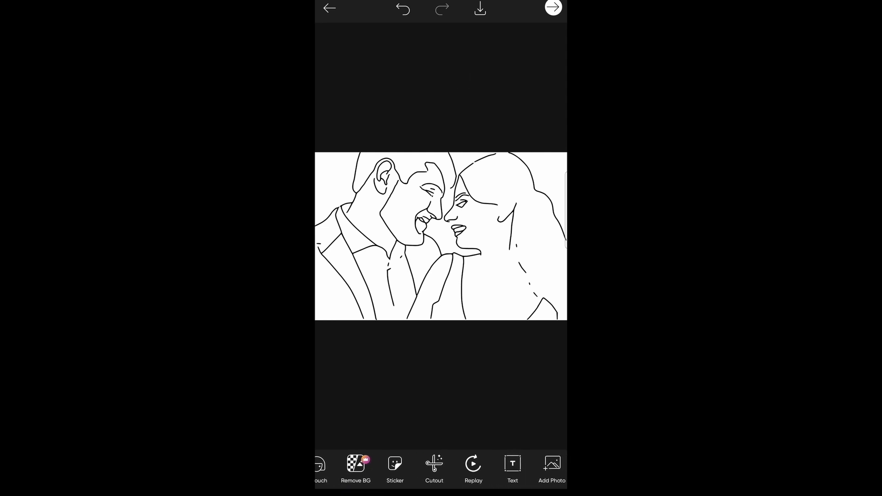
scroll(442, 469, "right", 3)
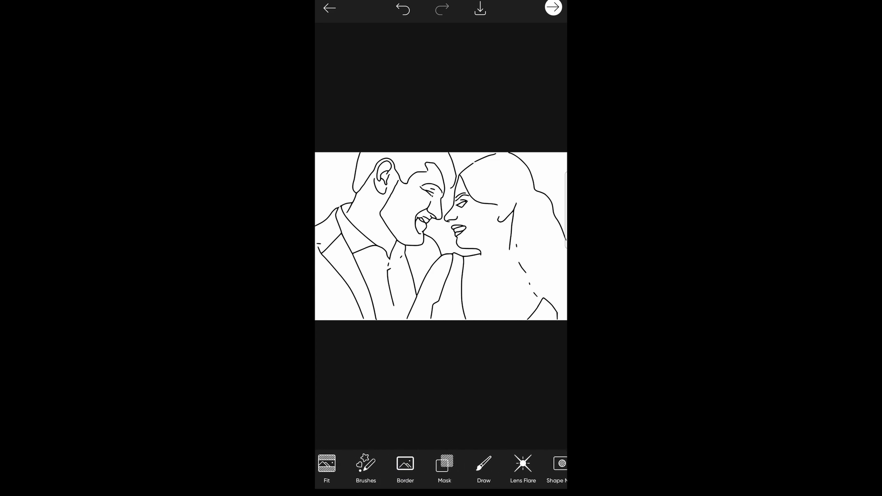
- With the Draw tool at brush size 6, add a thin touch-up stroke to the couple's neck lines
left_click(492, 467)
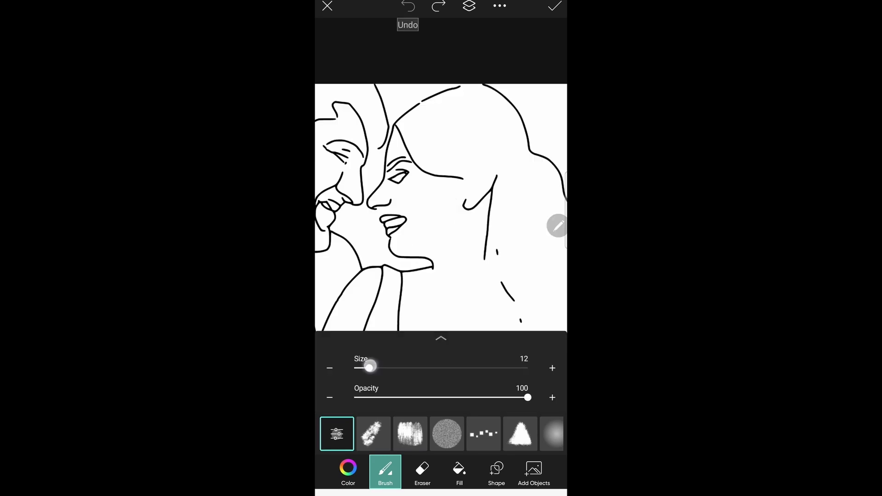
left_click_drag(372, 368, 360, 369)
mouse_move(432, 270)
left_mouse_down()
mouse_move(442, 303)
mouse_move(462, 297)
mouse_move(483, 267)
left_mouse_up()
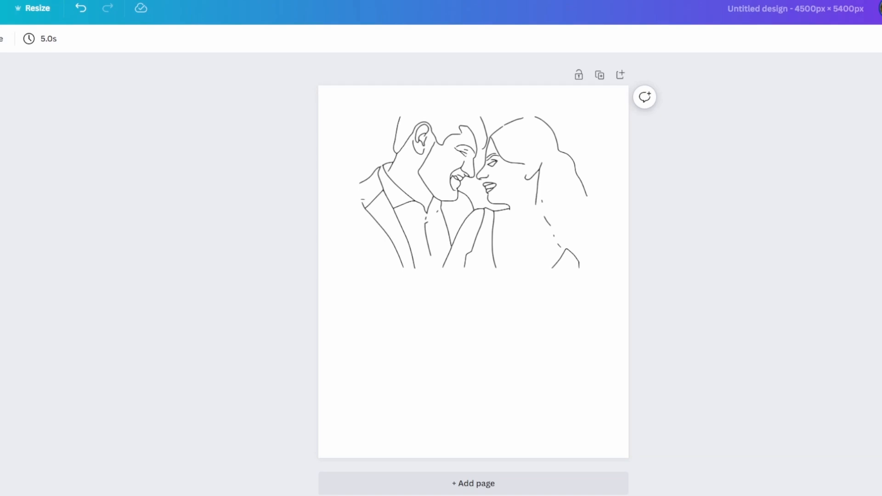
- Remove the background from the couple line-art image with Background Remover
left_click(391, 236)
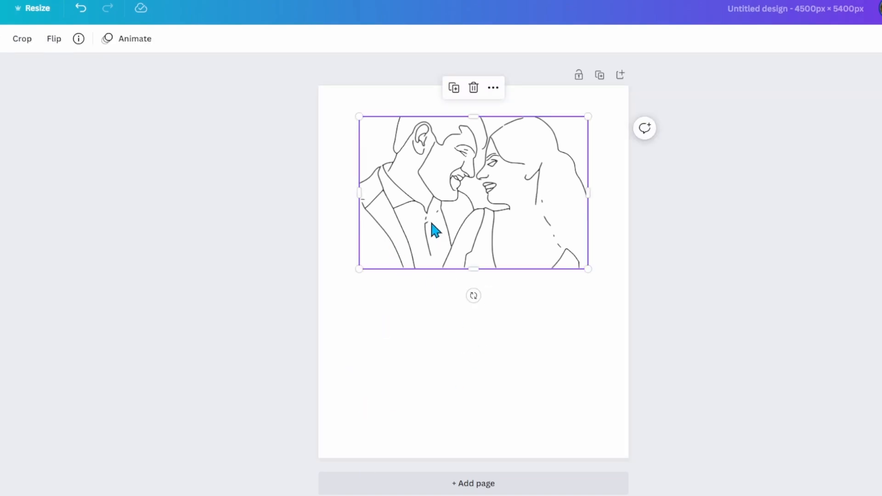
left_click(9, 39)
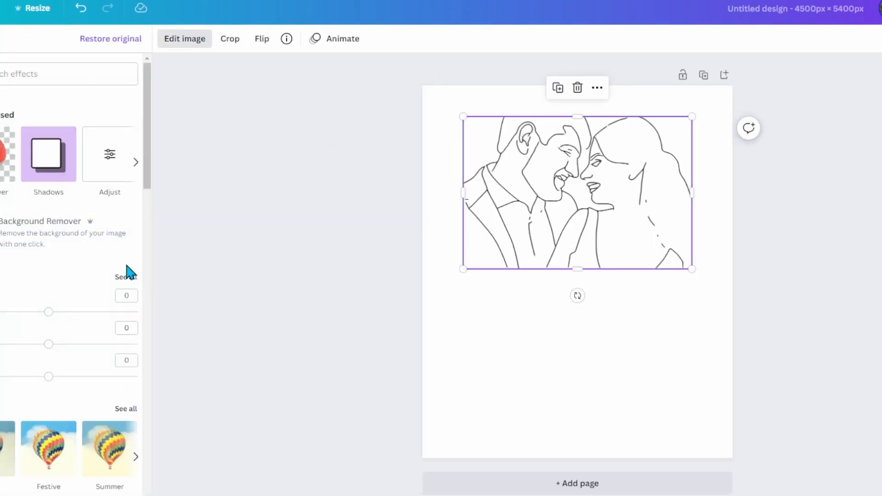
left_click(41, 221)
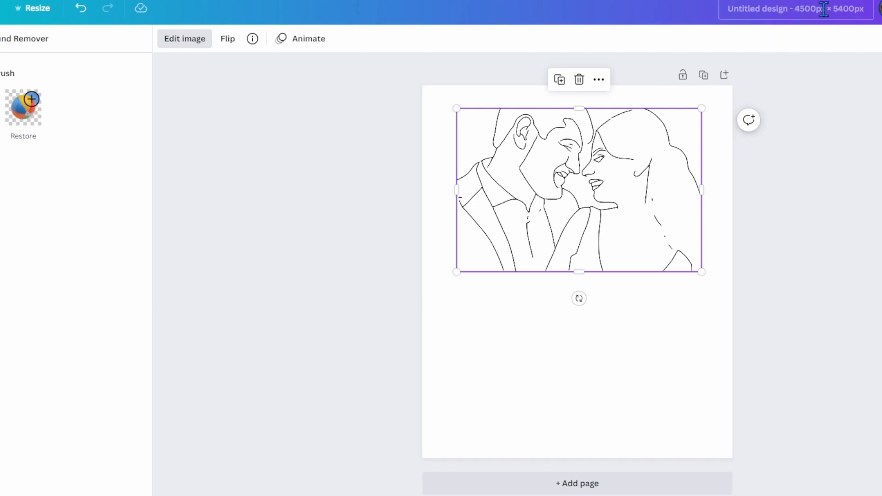
left_click(634, 319)
- Download the background-free design as a PNG via Share
left_click(875, 8)
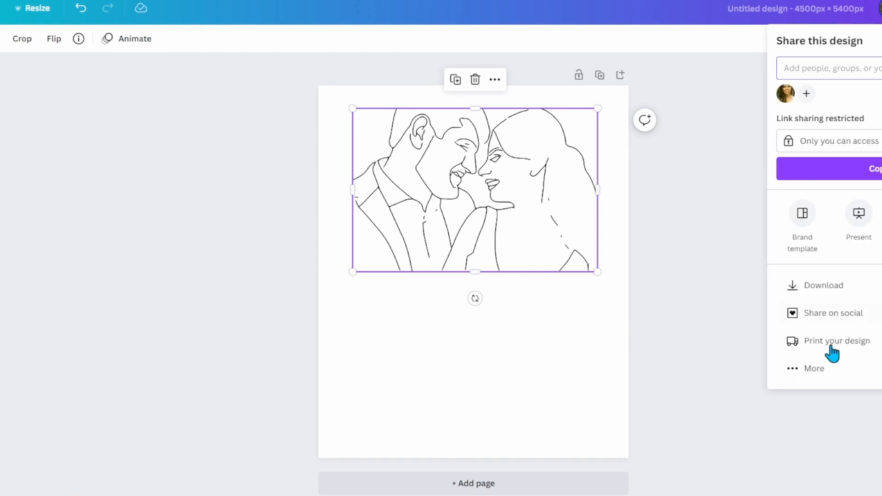
left_click(850, 285)
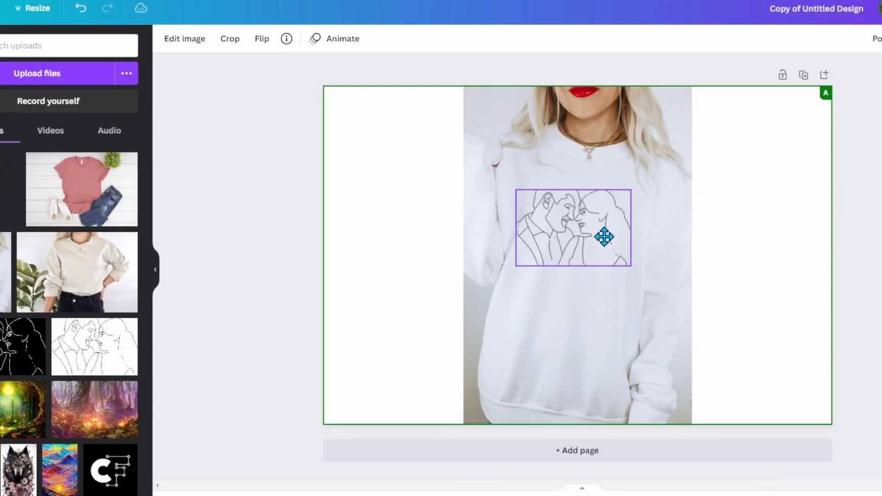
- Drag the line art onto the sweatshirt, shrink it from a corner and sit it higher on the chest
left_click_drag(609, 232, 603, 227)
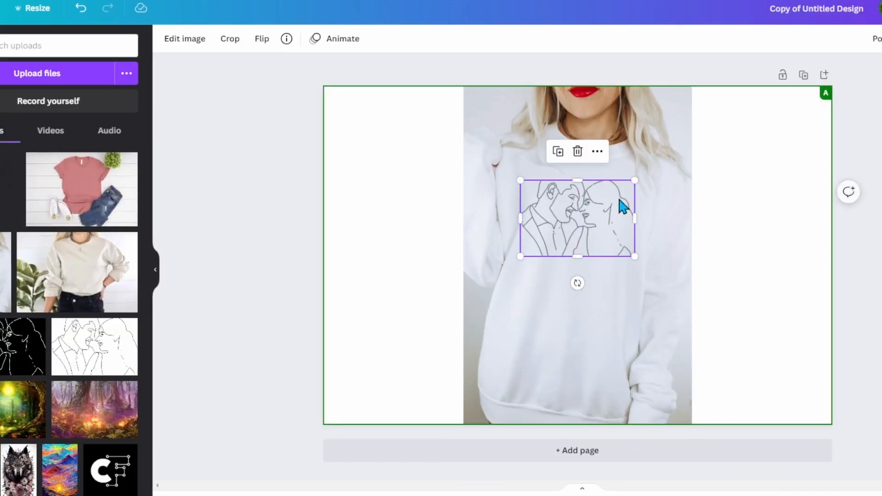
left_click(597, 311)
left_click(573, 207)
mouse_move(521, 180)
left_mouse_down()
mouse_move(570, 231)
mouse_move(579, 227)
mouse_move(553, 193)
left_mouse_up()
left_click(610, 245)
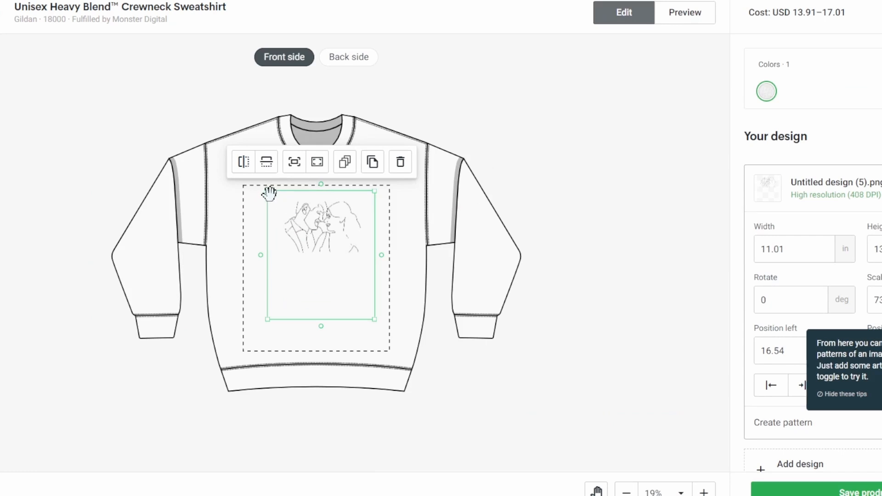
- Resize the design to chest-pocket size and move it to the upper-left of the front print area
left_click_drag(211, 155, 206, 145)
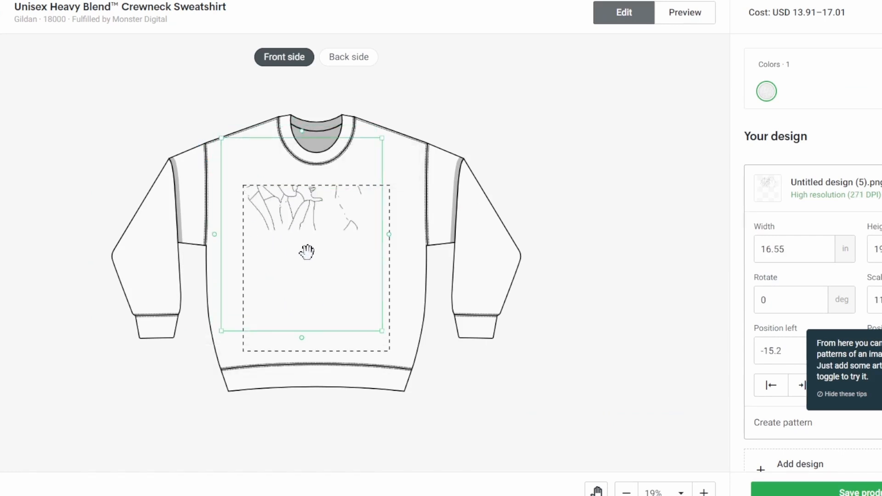
left_click_drag(284, 227, 307, 270)
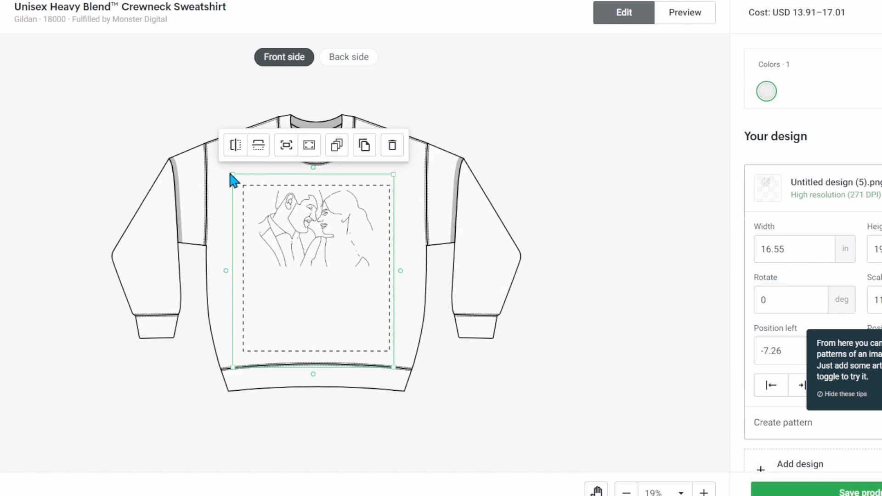
left_click_drag(233, 179, 329, 288)
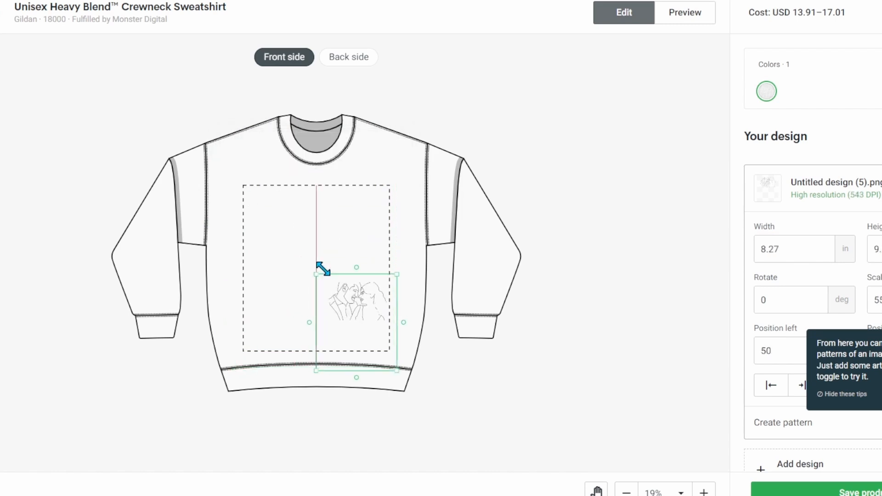
mouse_move(370, 326)
left_mouse_down()
mouse_move(363, 210)
mouse_move(297, 222)
mouse_move(275, 203)
left_mouse_up()
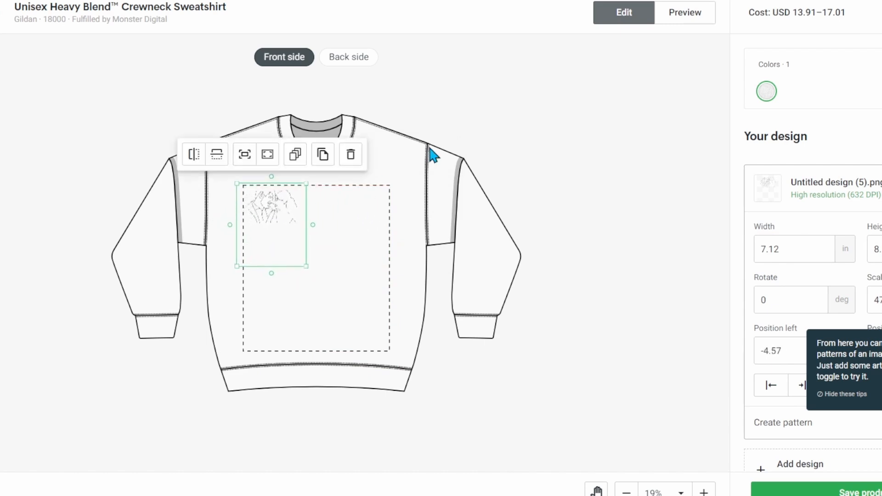
left_click(522, 138)
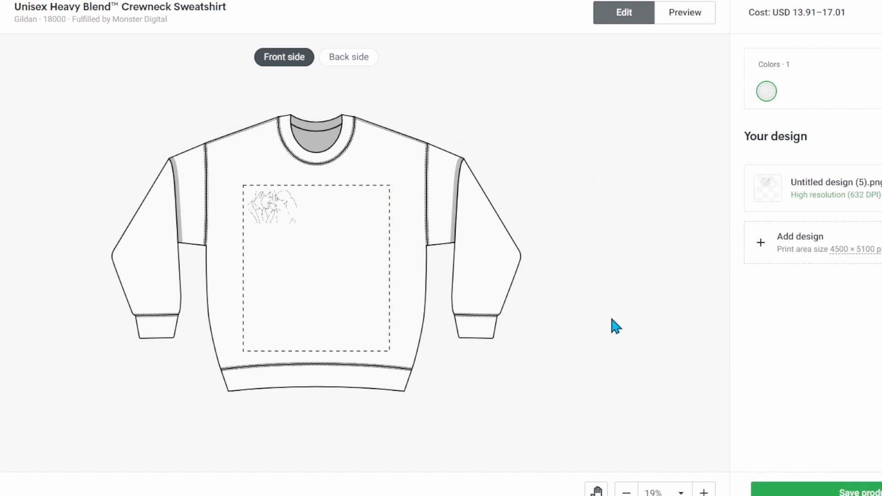